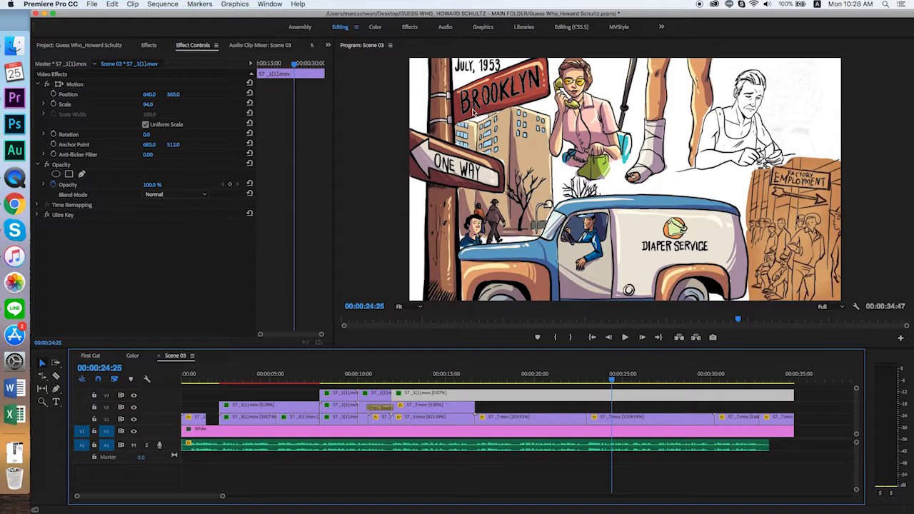
- Compare the frame with track V4 hidden and with track V2 hidden, restore both tracks, and reselect the long lettering clip on V4
left_click(601, 406)
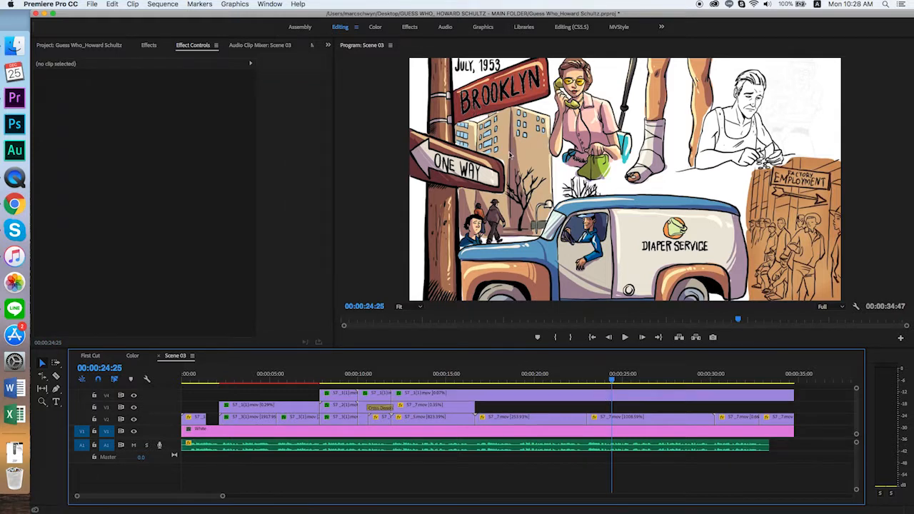
left_click(603, 396)
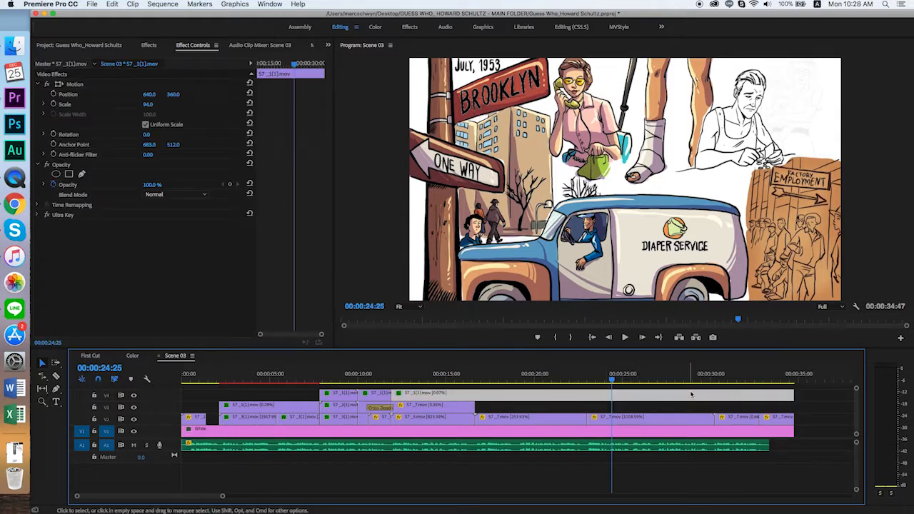
left_click(132, 396)
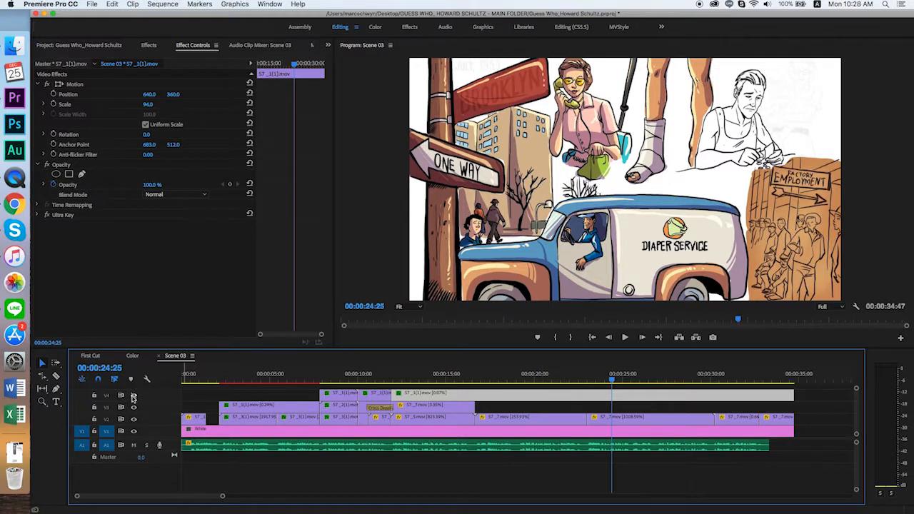
left_click(133, 397)
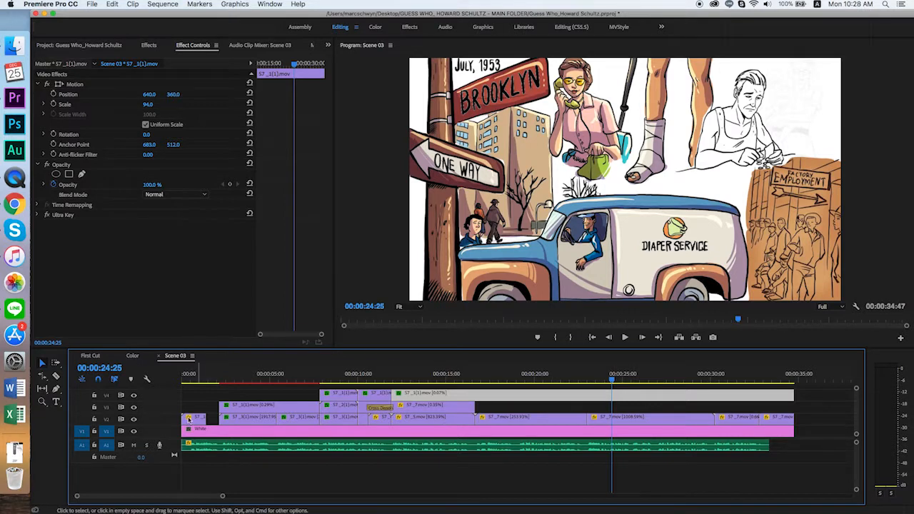
left_click(132, 420)
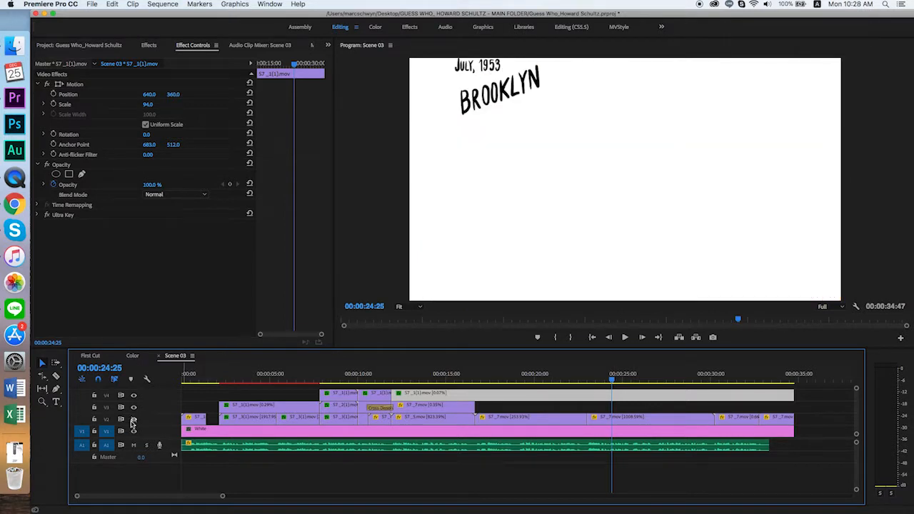
left_click(132, 420)
left_click(574, 407)
left_click(593, 394)
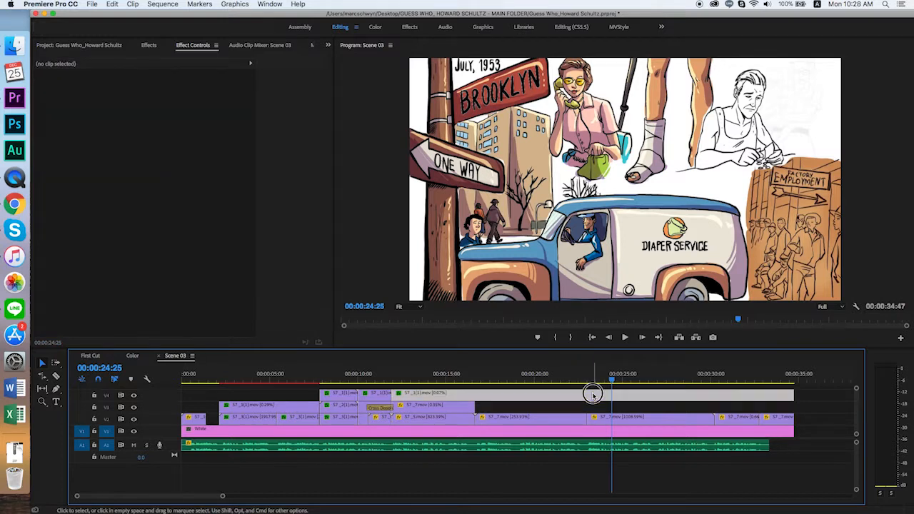
- Preview the selected V4 lettering clip with its Ultra Key effect switched off and on again
left_click(144, 251)
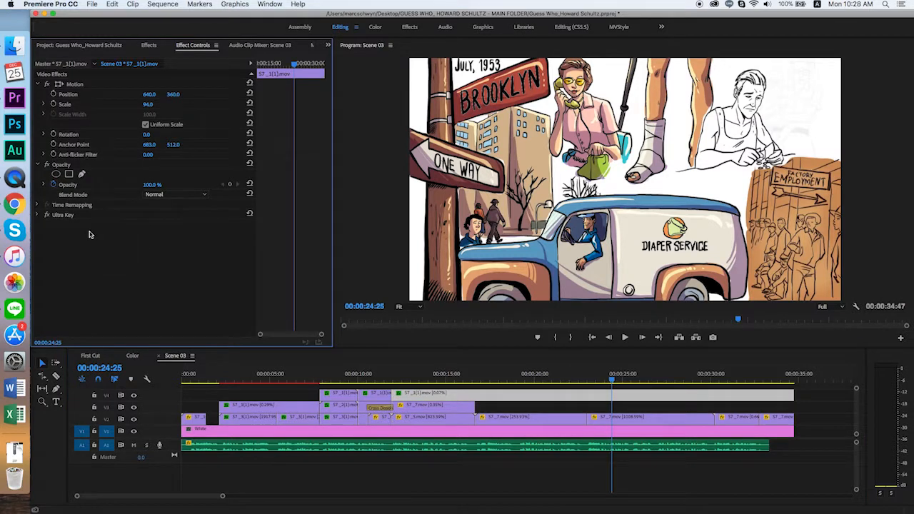
left_click(45, 215)
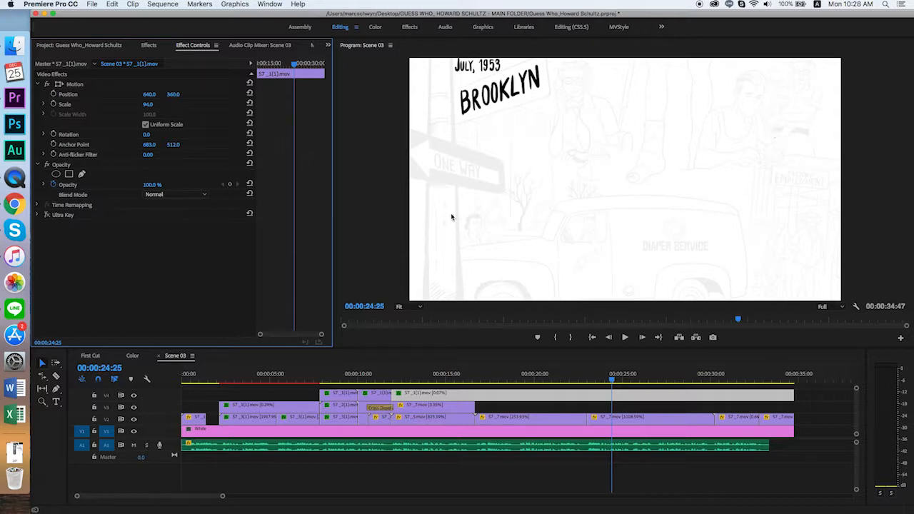
left_click(45, 215)
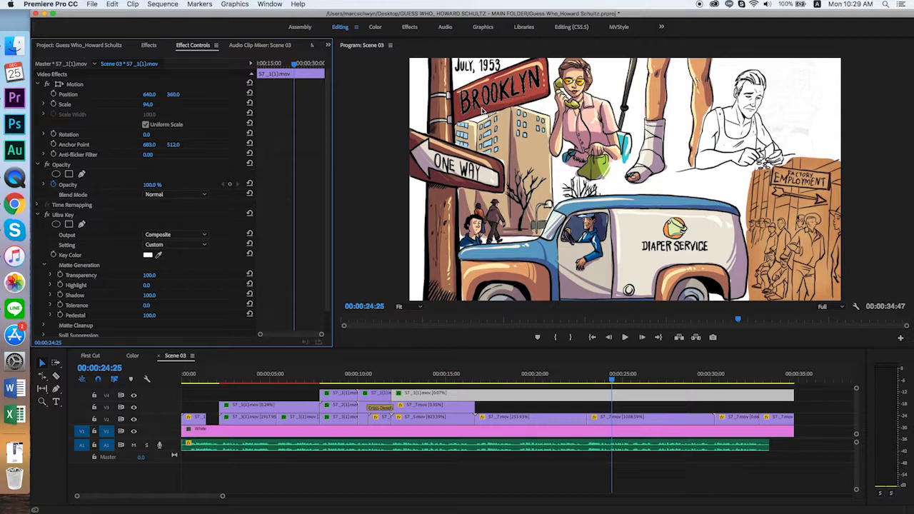
- Review the Ultra Key matte generation settings, collapse them, and disable the effect on the V4 clip
scroll(322, 271, "down", 2)
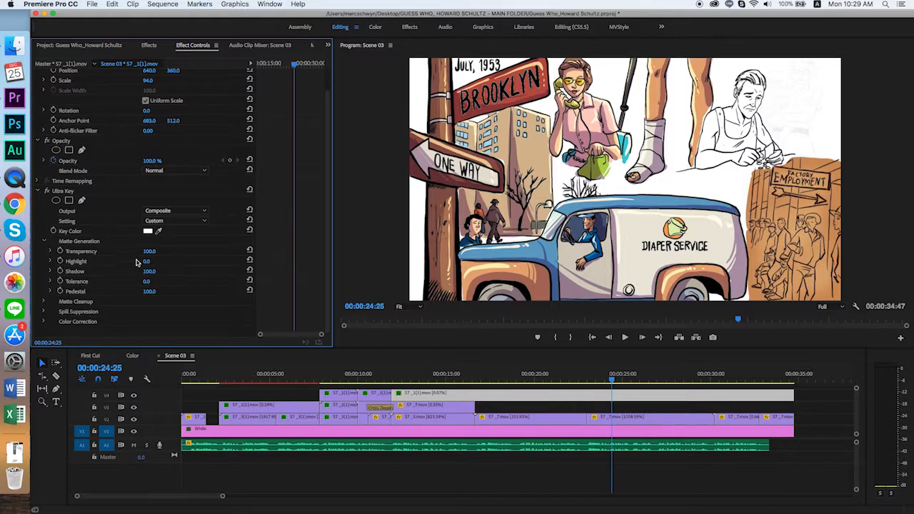
left_click(38, 191)
left_click(45, 219)
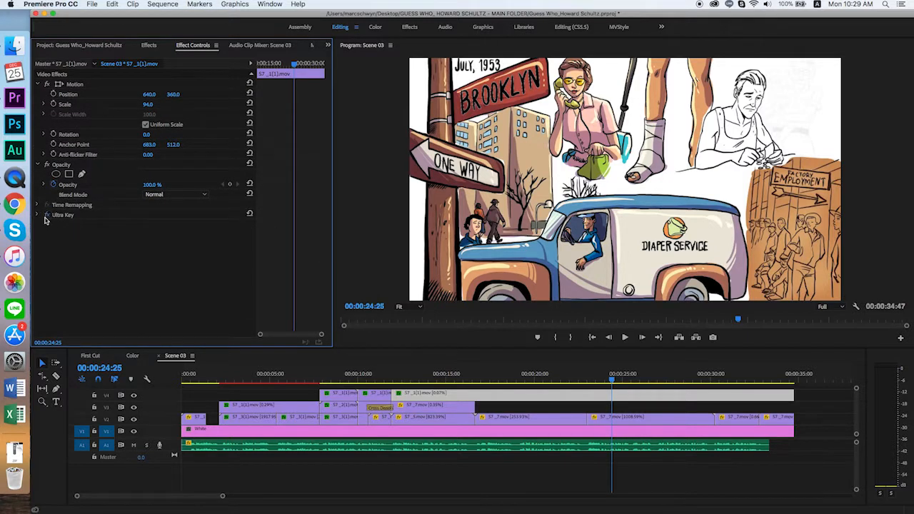
- Search the effects for "color k" and apply Color Key to the long lettering clip on V4
left_click(148, 45)
left_click(87, 60)
type("color k")
left_click_drag(72, 128, 571, 401)
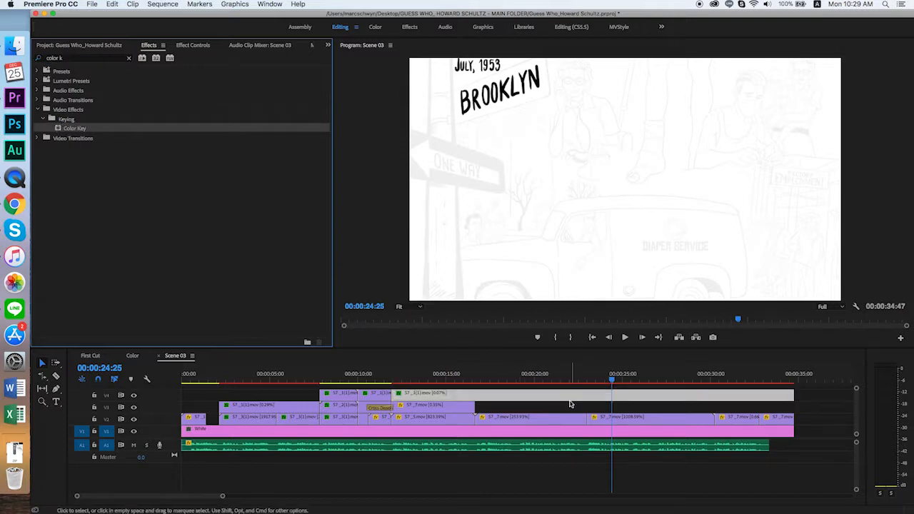
- Set the Color Key's key color to white for the V4 lettering clip
left_click(192, 45)
left_click(147, 245)
left_click_drag(389, 214, 254, 277)
key("Return")
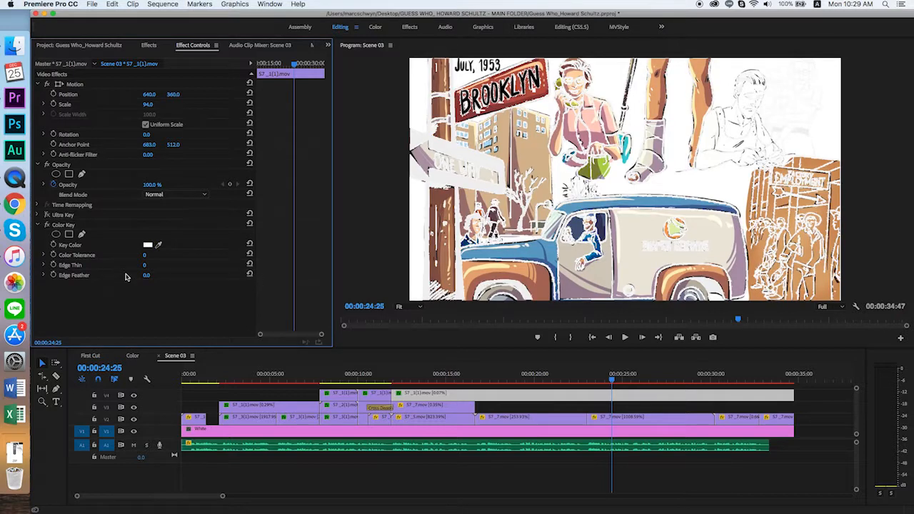
- Raise the Color Key's Color Tolerance and settle it at 60
left_click_drag(145, 255, 174, 255)
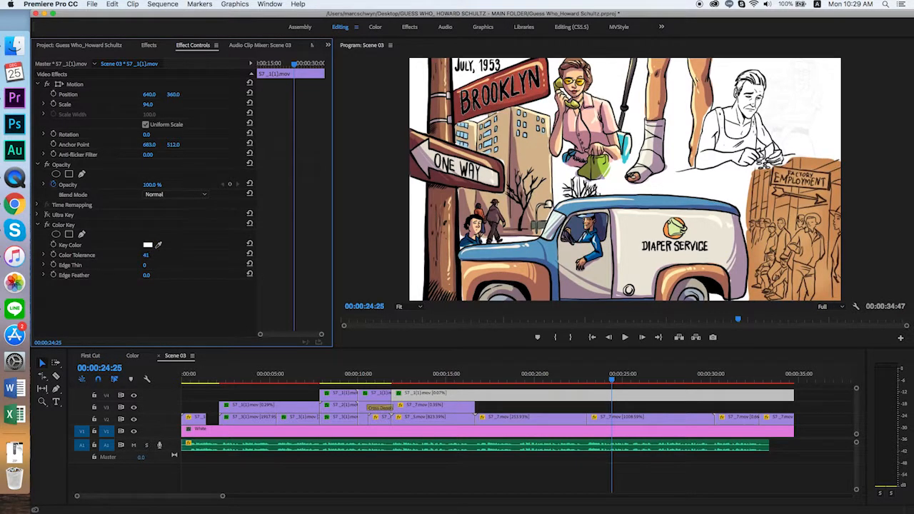
left_click(154, 254)
type("60")
key("Return")
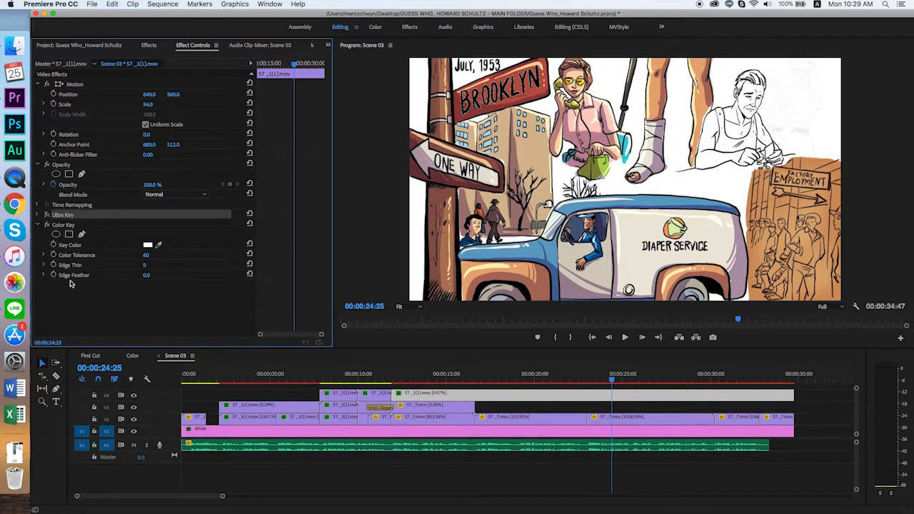
left_click(84, 310)
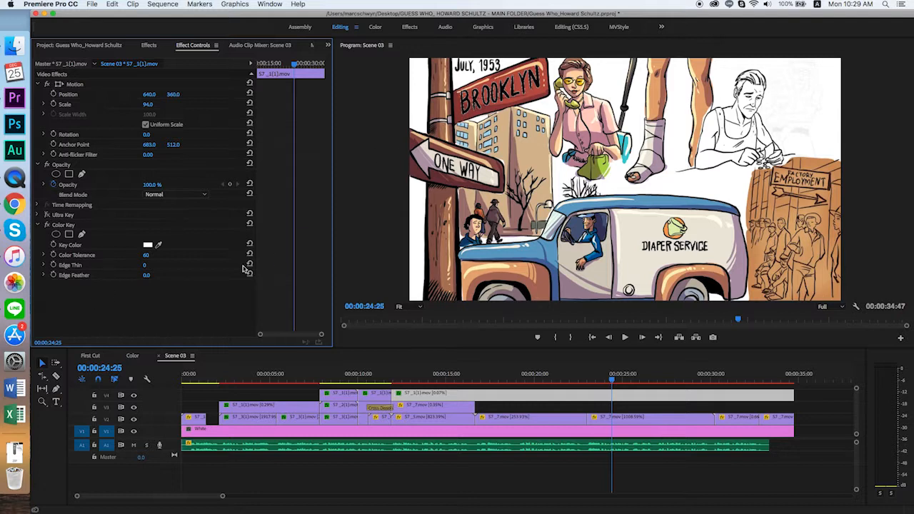
- Try positive and negative Edge Thin values on the Color Key, finishing at -2
left_click(145, 266)
key("Up")
key("Up")
key("Up")
key("Up")
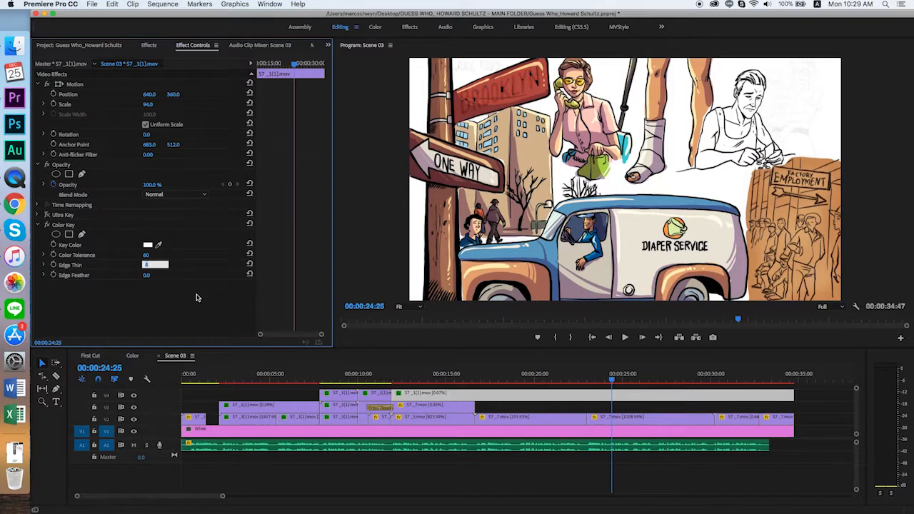
key("Down")
key("Down")
key("Down")
key("Up")
key("Up")
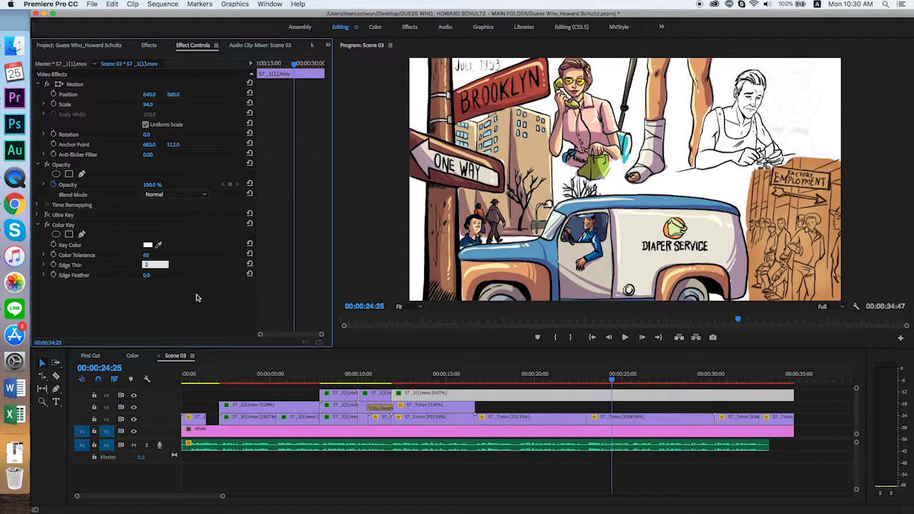
key("Down")
key("Down")
key("Down")
key("Up")
key("Down")
key("Up")
key("Down")
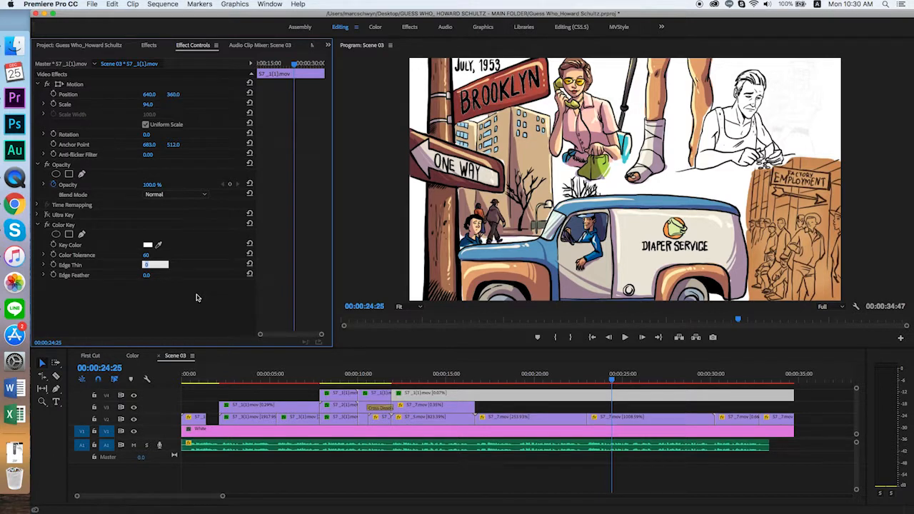
key("Down")
key("Down")
key("Down")
key("Down")
key("Down")
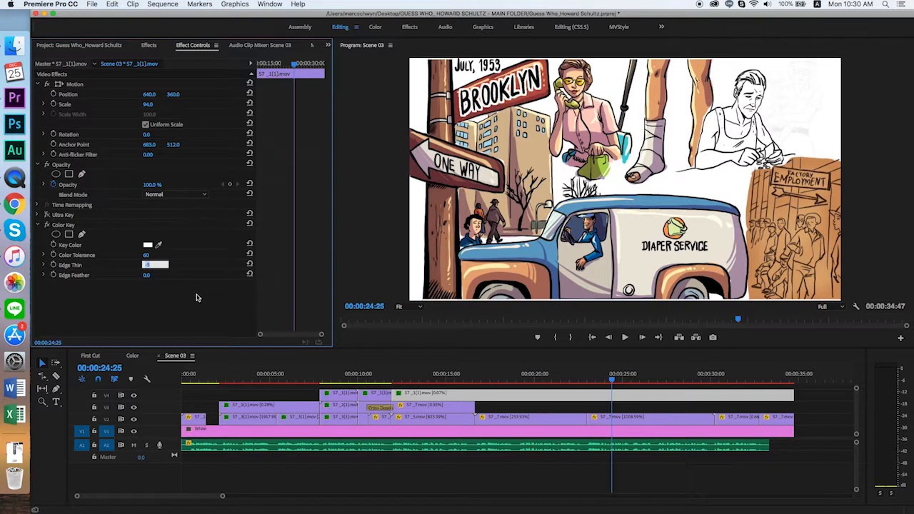
key("Up")
key("Up")
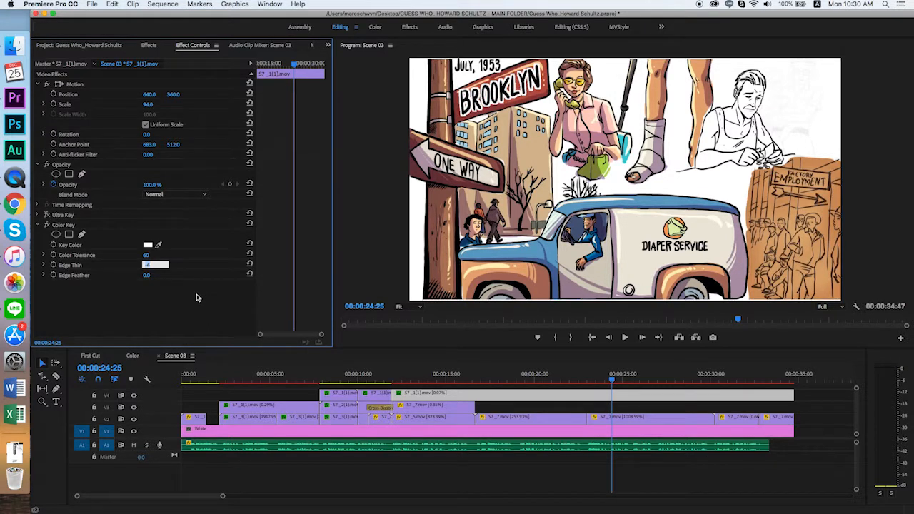
key("Up")
key("Up")
key("Up")
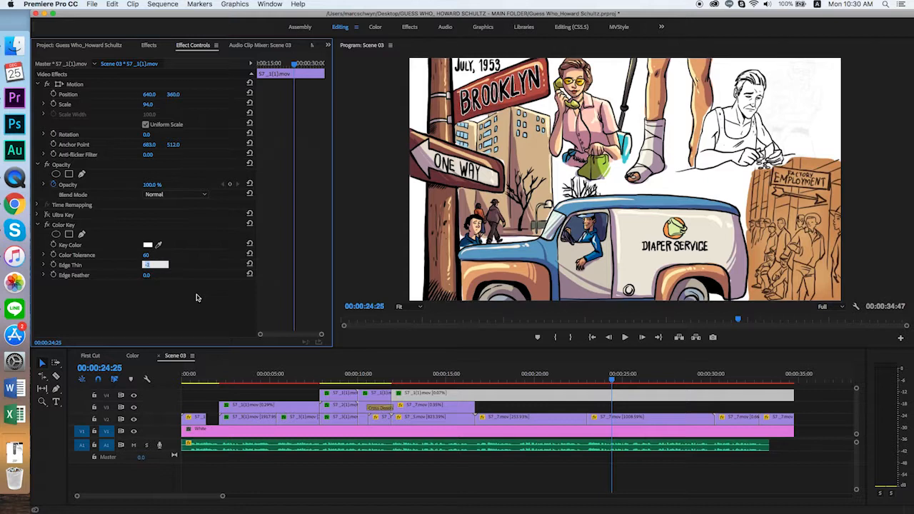
key("Down")
key("Down")
key("Return")
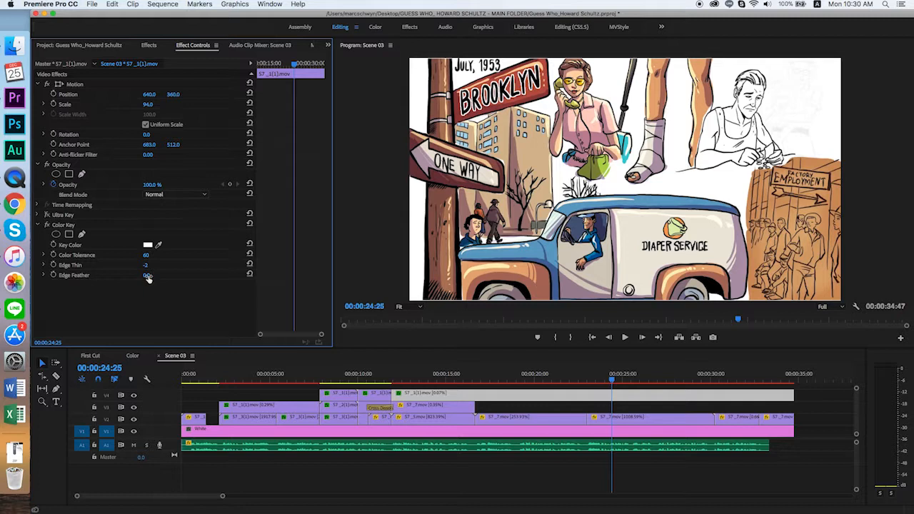
- Set the Color Key's Edge Feather to 3.9 and compare the lettering with the effect off and on
left_click_drag(145, 277, 174, 277)
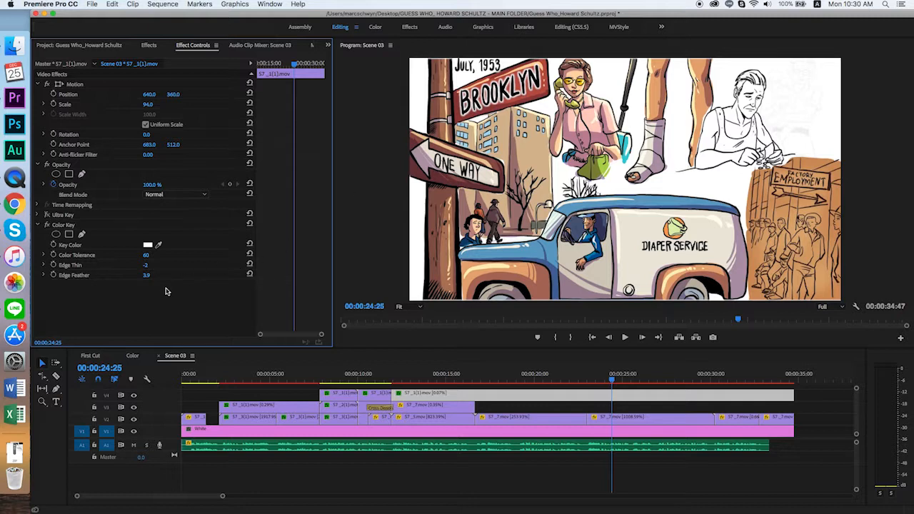
left_click(47, 225)
left_click(47, 225)
- Set the Color Key's Edge Thin to -1 and compare it with the previous value by undoing and redoing the change
left_click(146, 265)
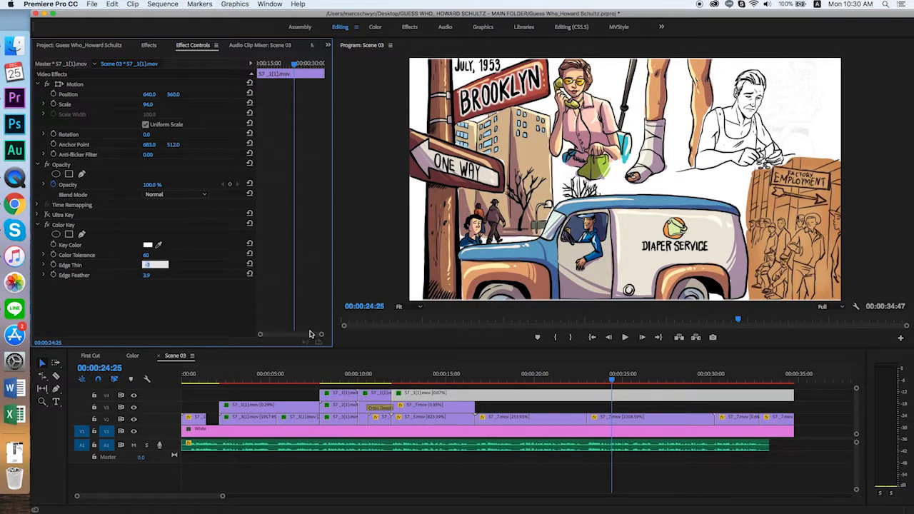
key("Down")
key("Up")
key("Up")
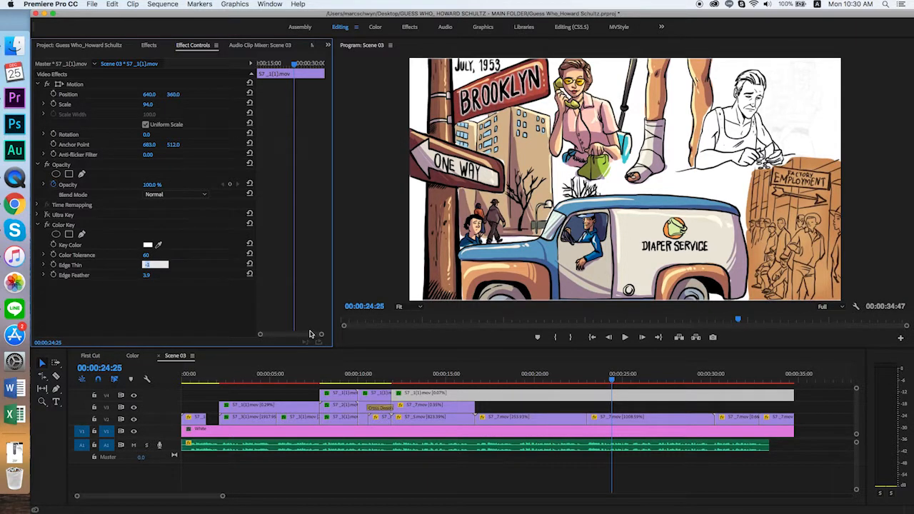
key("Return")
key("super+z")
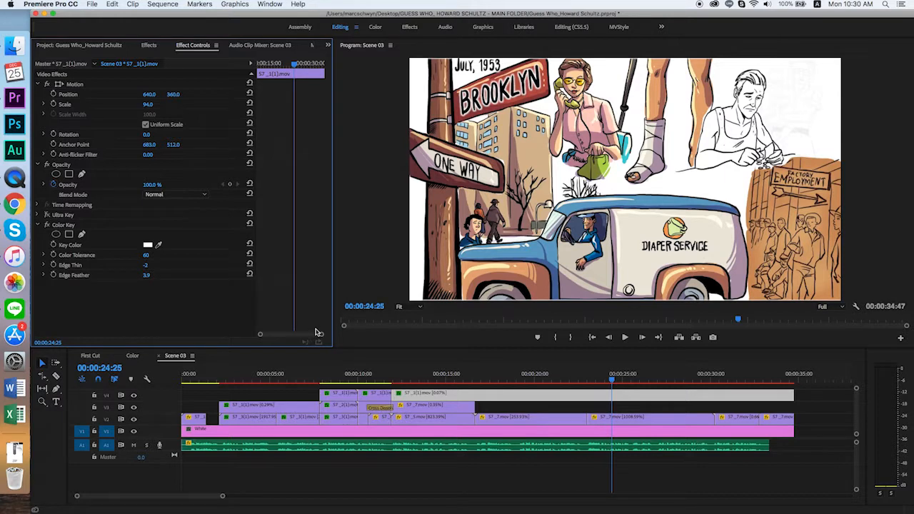
key("super+shift+z")
key("super+z")
key("super+shift+z")
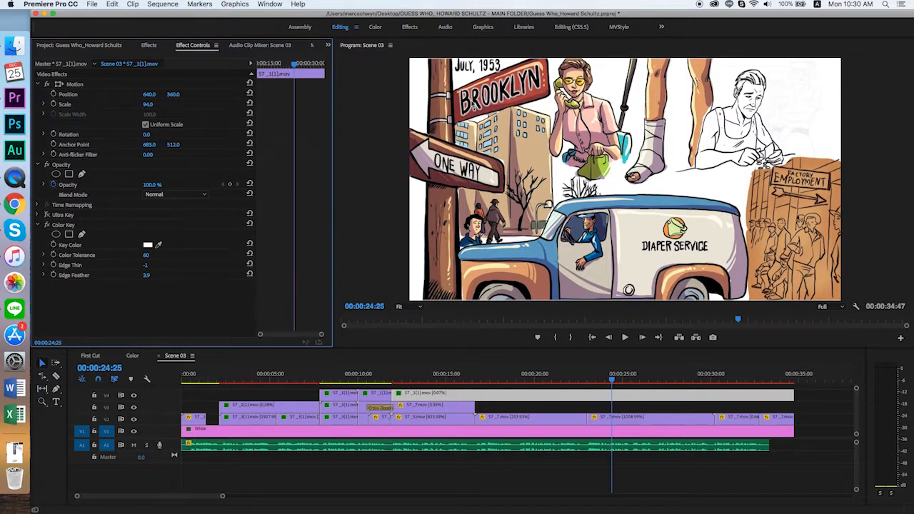
- Set the Color Key's Edge Feather to 4.0 and test Edge Thin at -2 before returning it to -1
left_click(147, 266)
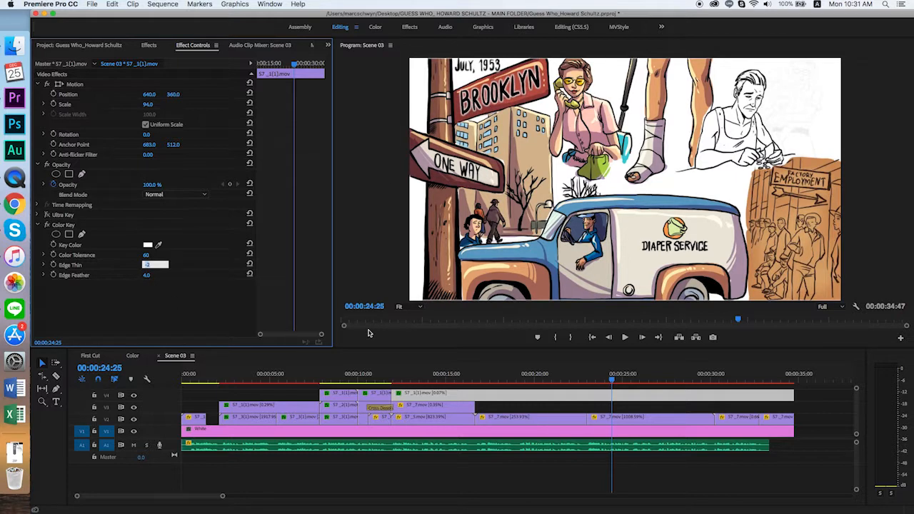
type("-2")
key("Return")
left_click(148, 265)
type("-1")
key("Return")
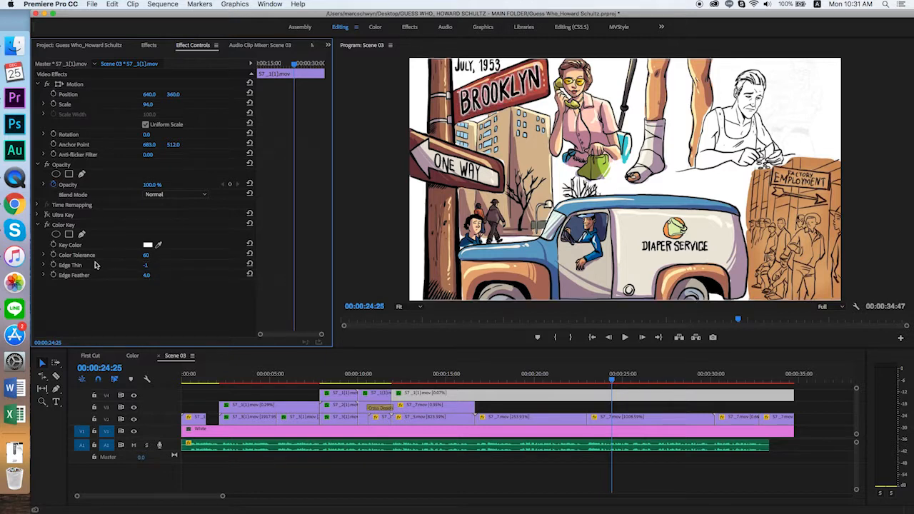
- Compare the Brooklyn lettering with the Ultra Key effect toggled alongside the Color Key
left_click(47, 214)
left_click(47, 215)
left_click(461, 94)
- Search the effects for "crop" and apply Crop to the long lettering clip on V4
left_click(148, 45)
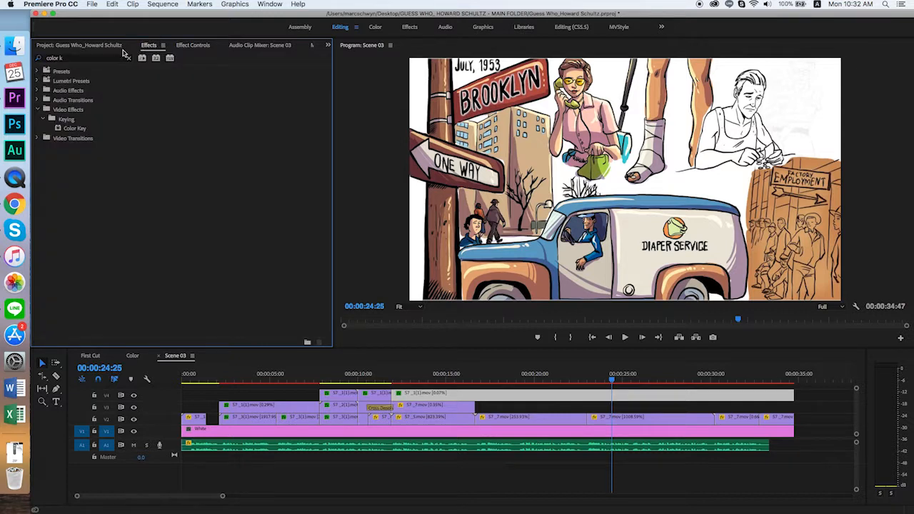
left_click(71, 60)
triple_click(70, 60)
type("crop")
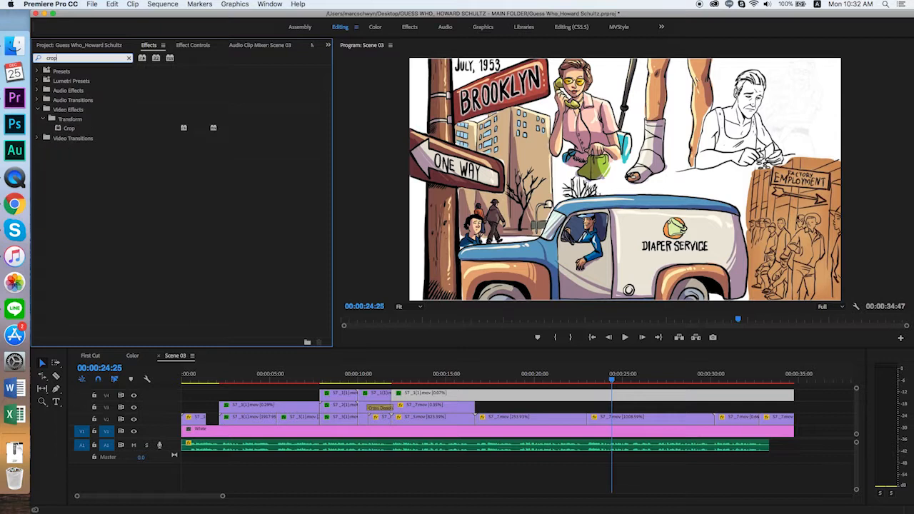
left_click_drag(68, 128, 516, 388)
- Set the Crop effect's Top value to 5.0 % on the V4 lettering clip
left_click(190, 48)
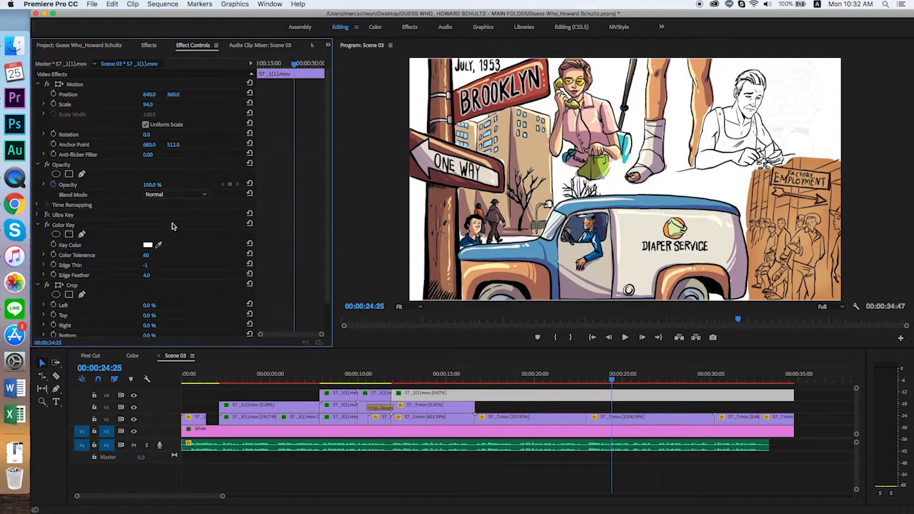
scroll(166, 227, "down", 3)
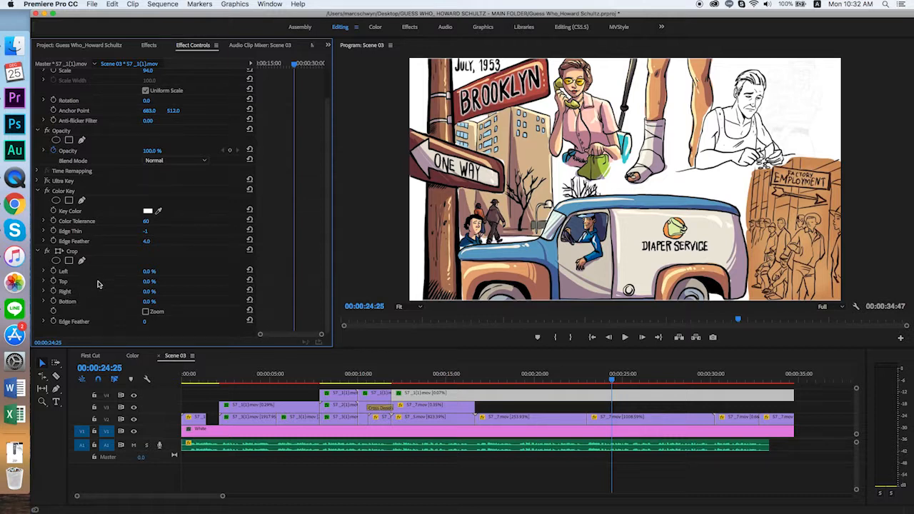
left_click_drag(149, 282, 157, 282)
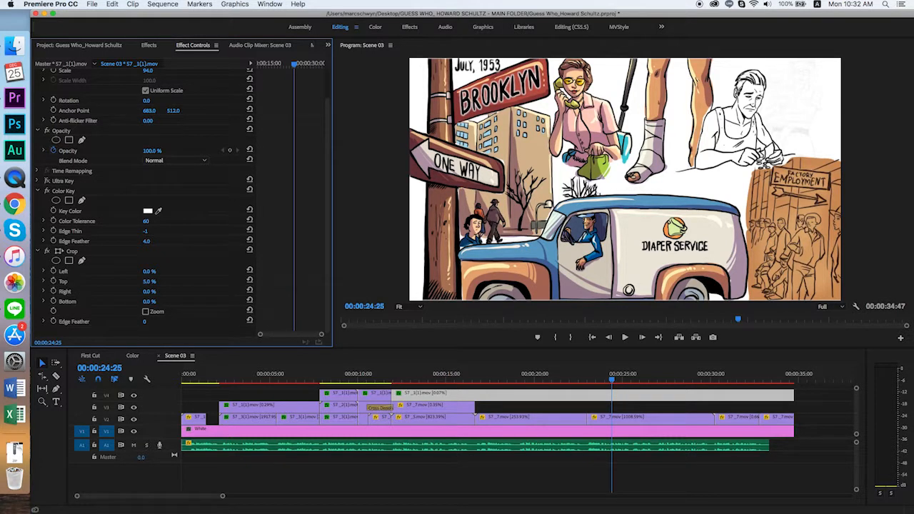
- Set the Crop effect's Top value to 13.0 % on the long V4 lettering clip
left_click(150, 282)
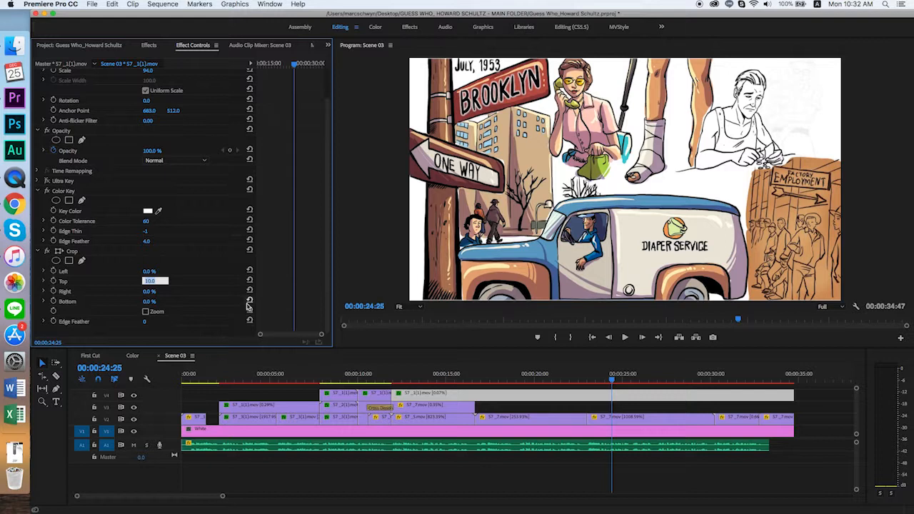
key("Up")
key("Up")
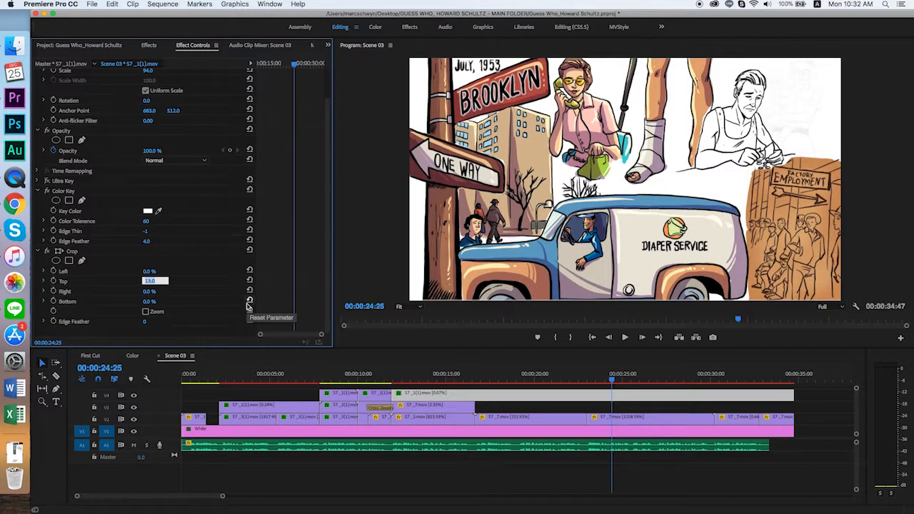
key("Up")
key("Down")
key("Down")
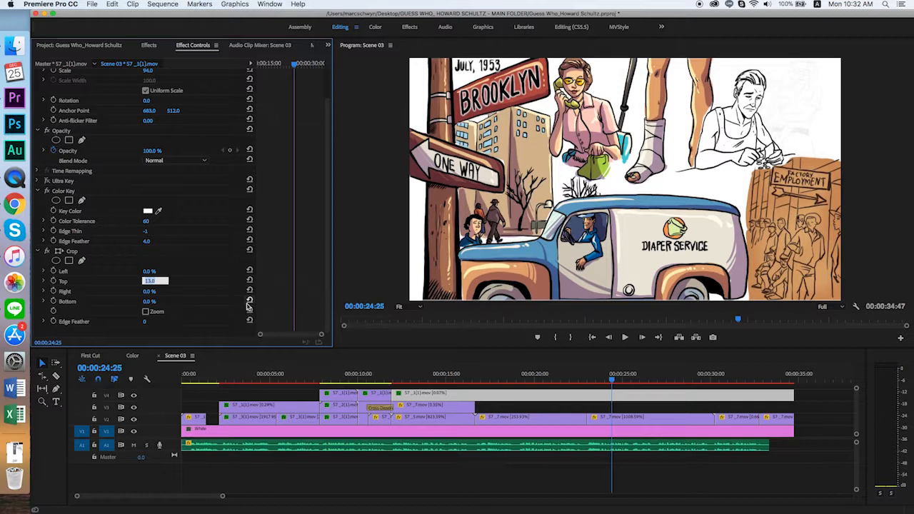
key("Return")
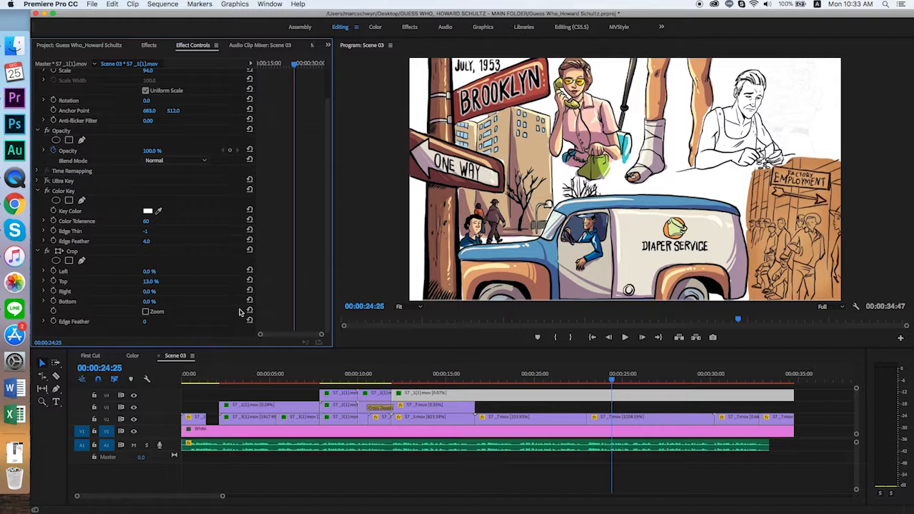
- Set the Crop effect's Bottom value to 20.0 % on the long V4 lettering clip
left_click(146, 293)
left_click(148, 301)
key("shift+Up")
key("shift+Up")
key("Return")
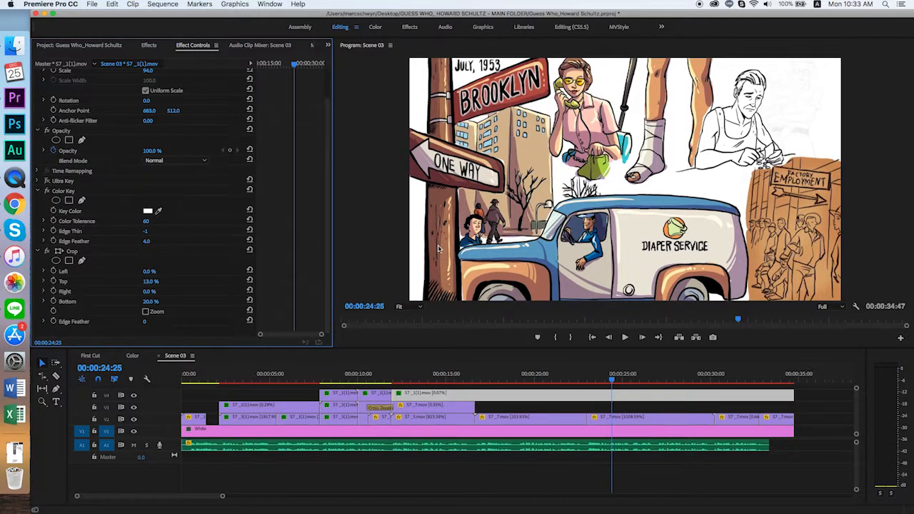
- Move the playhead to 00:00:10:54 and copy the Color Key and Crop effects together from the long V4 lettering clip
left_click_drag(493, 373, 374, 374)
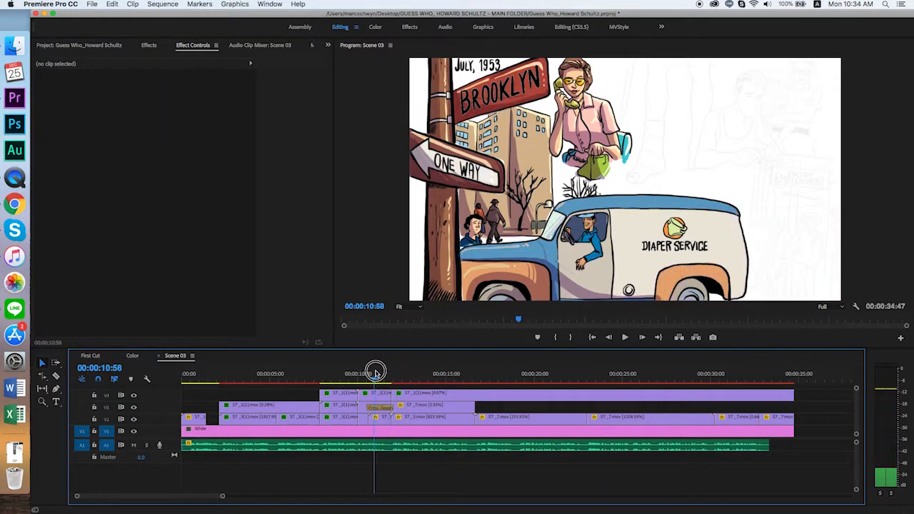
left_click(378, 400)
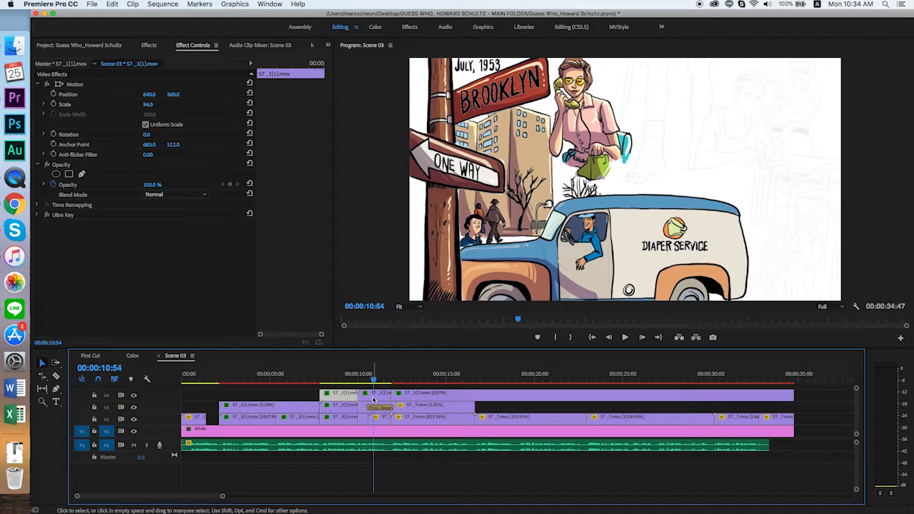
left_click(428, 390)
left_click(40, 285)
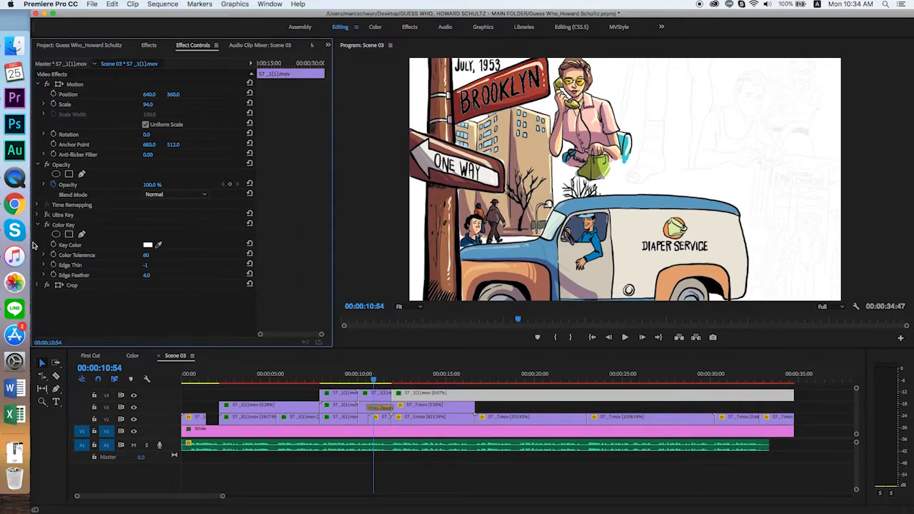
left_click(39, 225)
left_click(39, 226)
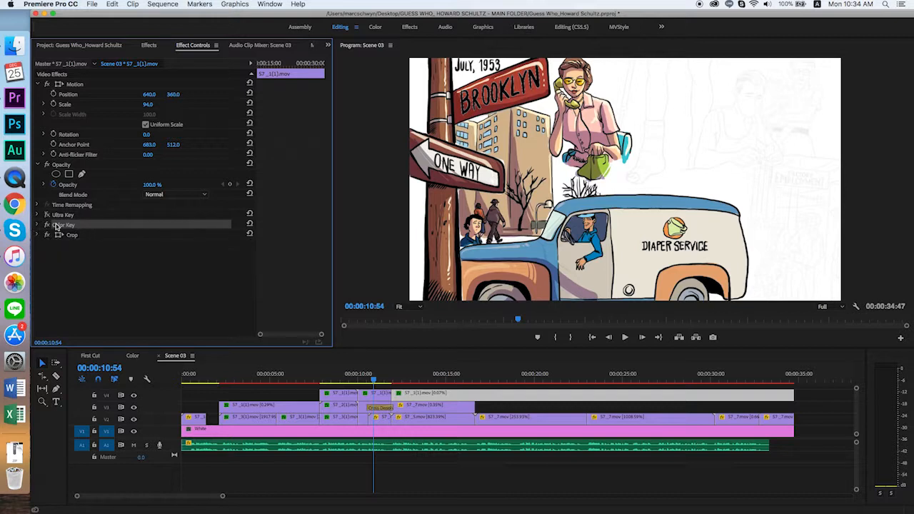
left_click(69, 235, "shift")
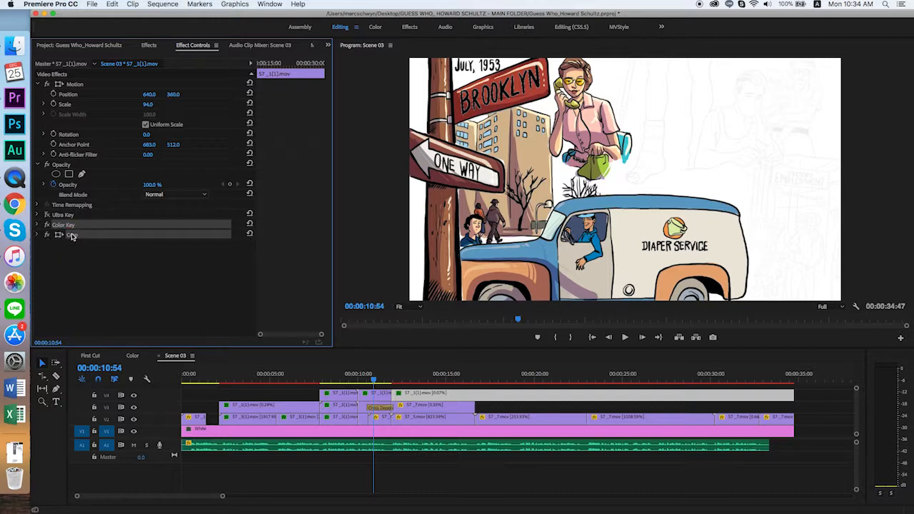
right_click(71, 235)
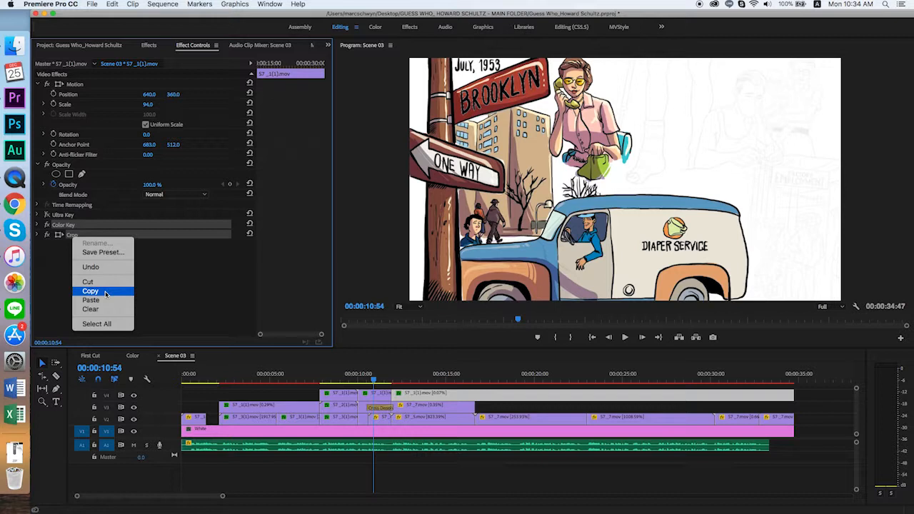
left_click(90, 292)
- Paste the copied Color Key and Crop effects onto the two short lettering clips on V4, then deselect them
left_click(372, 397)
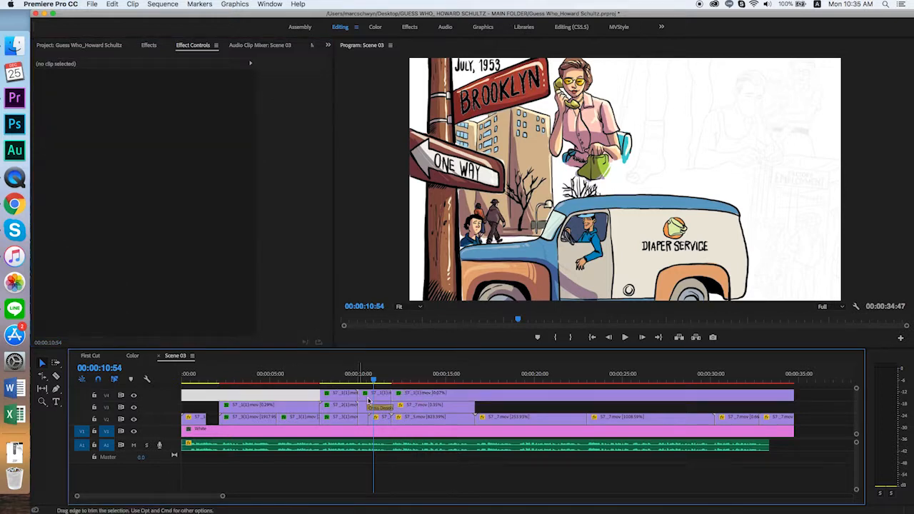
left_click_drag(311, 392, 377, 389)
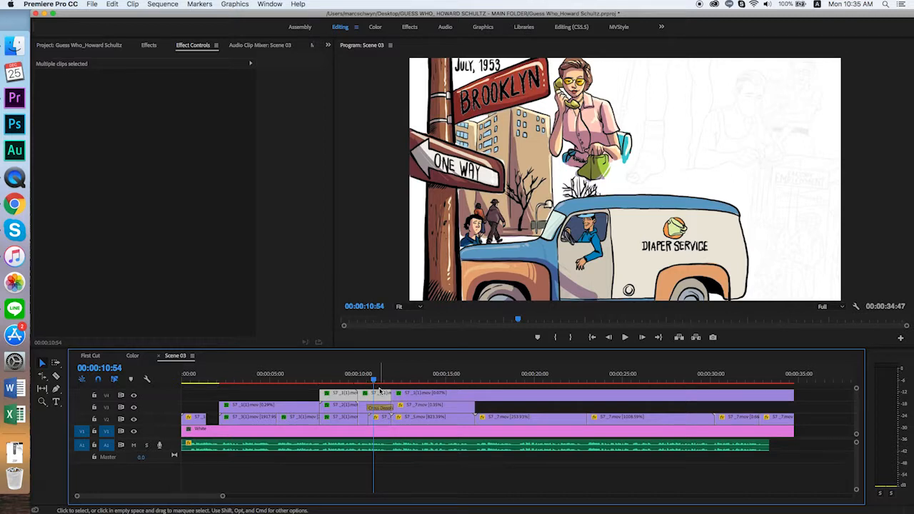
left_click(309, 391)
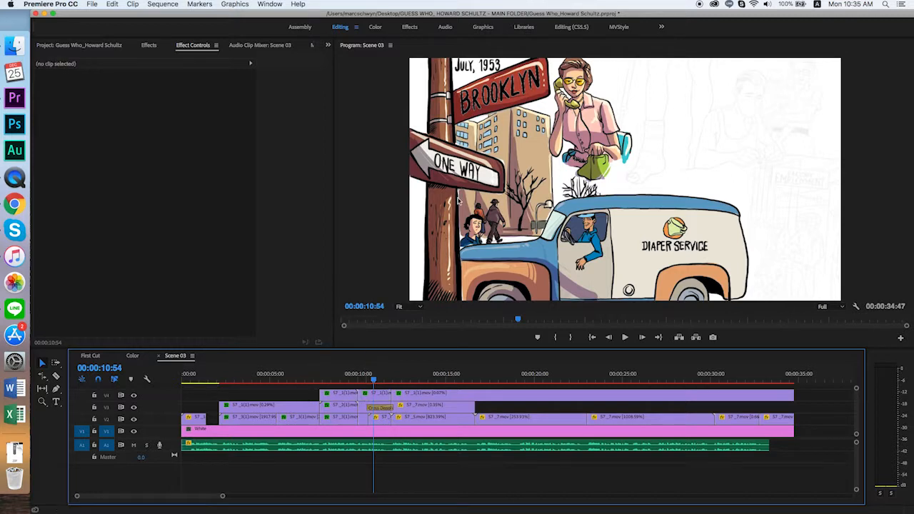
- Delete the Ultra Key effect from both short lettering clips on V4 and check the picture at 00:00:18:56
left_click(368, 398)
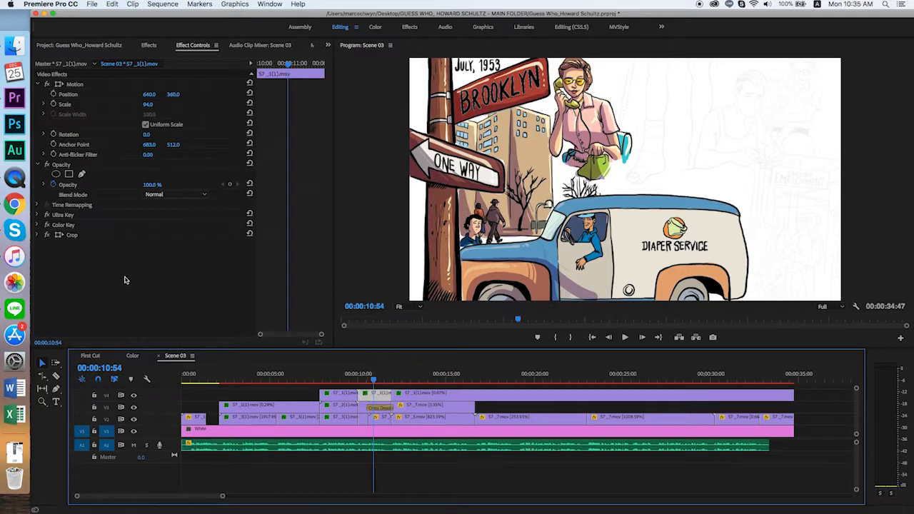
left_click(60, 216)
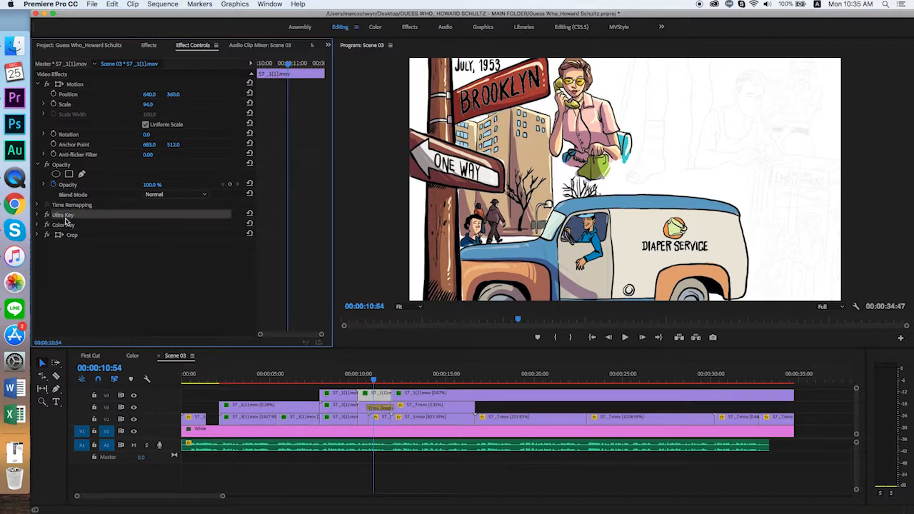
key("Delete")
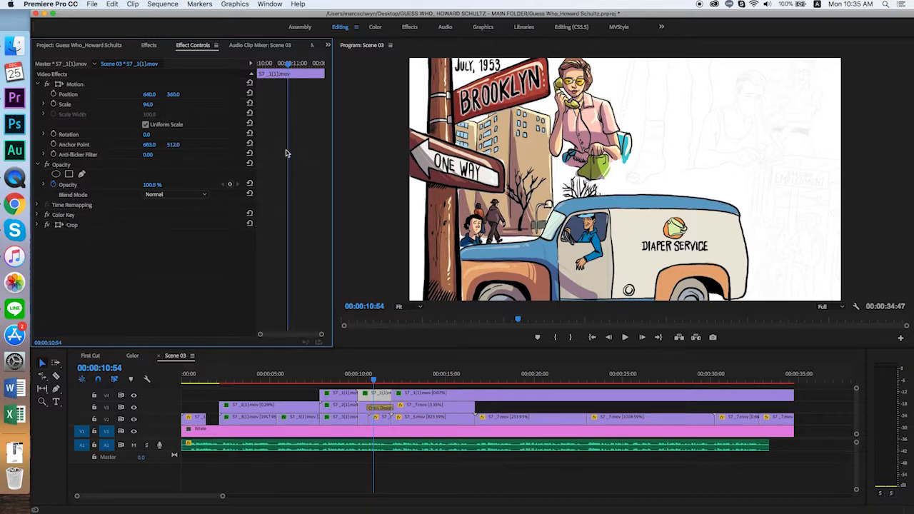
left_click(343, 393)
key("super+z")
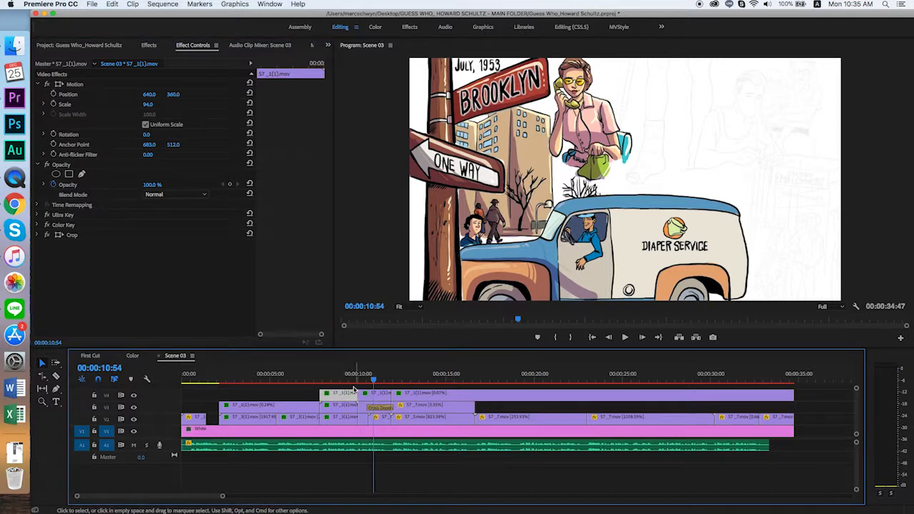
left_click(63, 215)
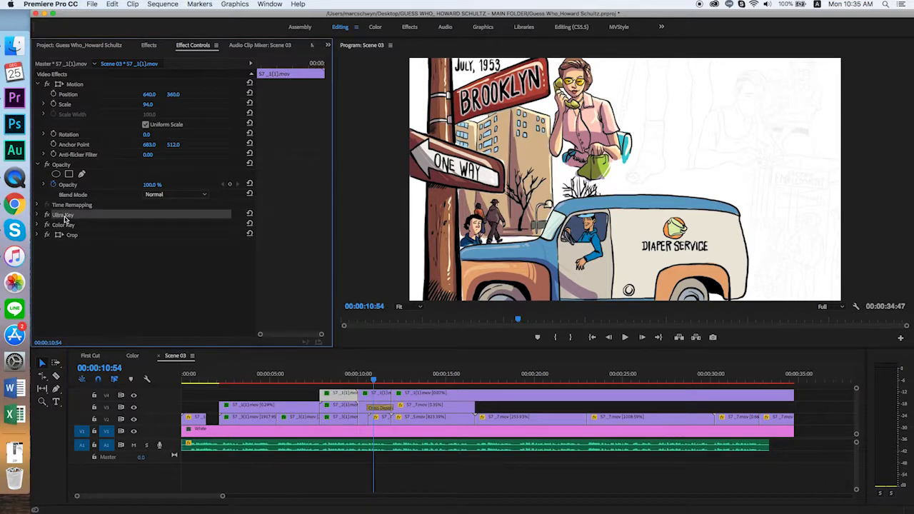
key("Delete")
left_click_drag(371, 379, 514, 378)
left_click(519, 407)
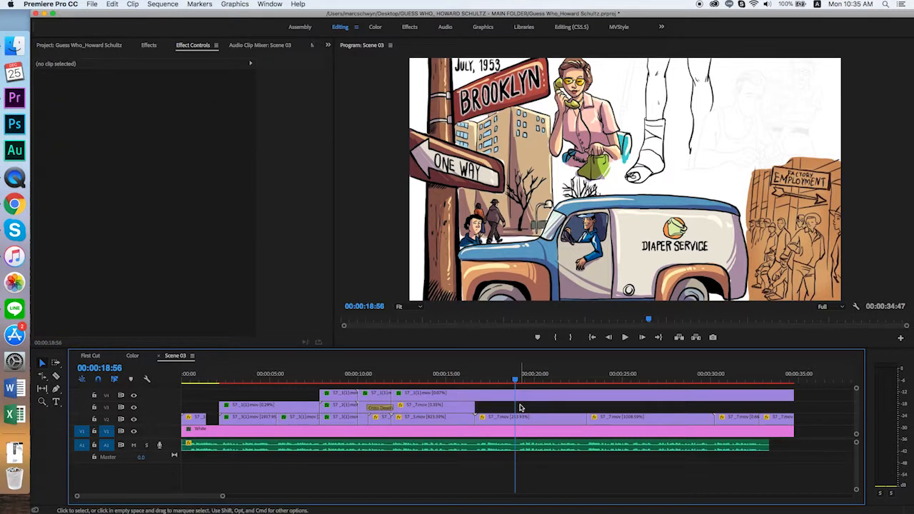